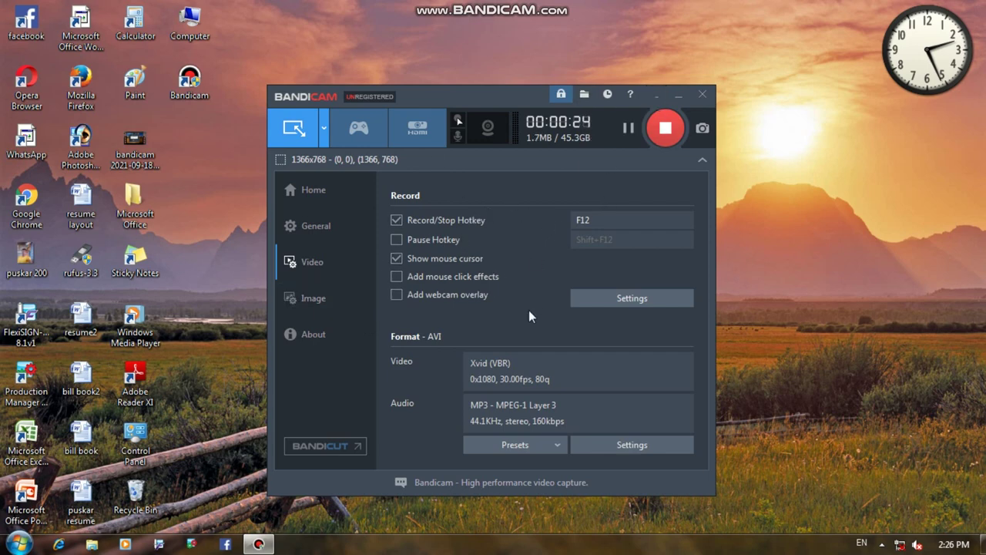
Step: Minimize the screen recorder window and launch FlexiSIGN 8.1v1 from the desktop
{"action": "left_click", "coordinate": [657, 95]}
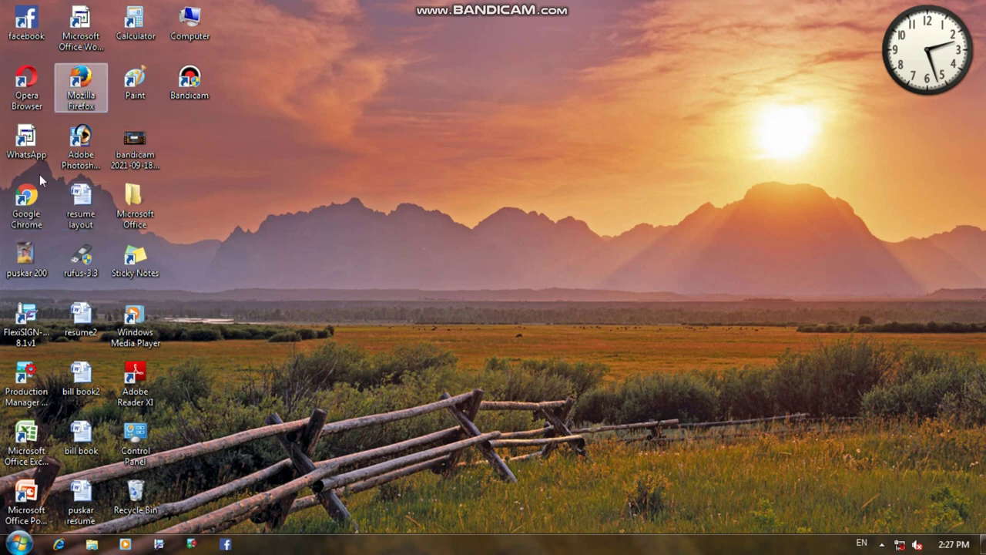
{"action": "left_click", "coordinate": [40, 326]}
{"action": "double_click", "coordinate": [40, 326]}
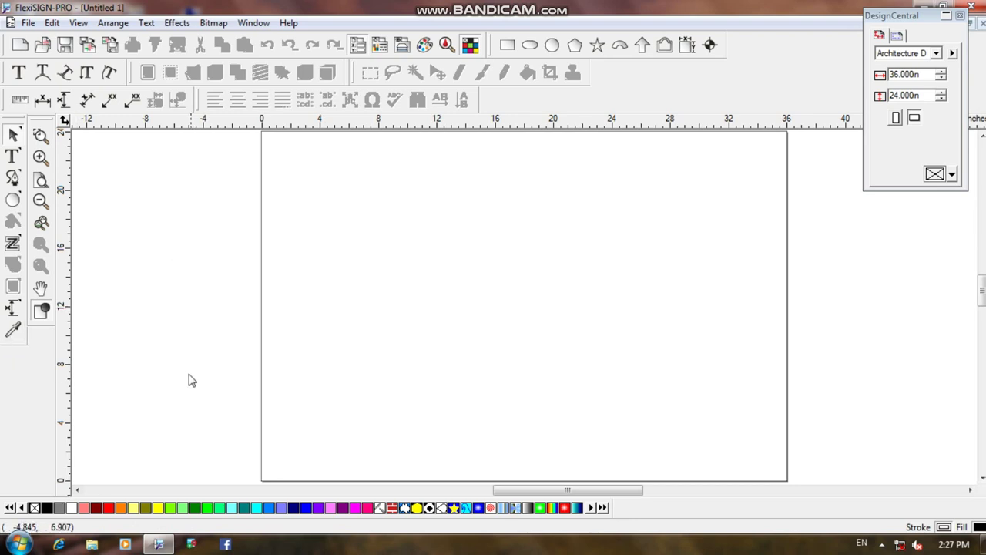
Step: Start a new text object in the upper middle of the page with the Text tool
{"action": "left_click", "coordinate": [12, 156]}
{"action": "left_click", "coordinate": [498, 207]}
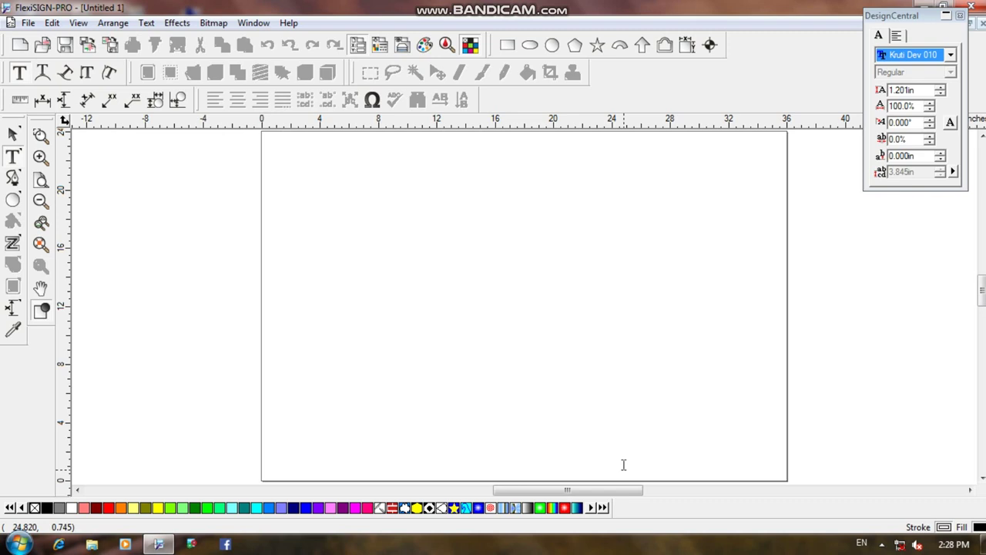
{"action": "scroll", "coordinate": [524, 308], "scroll_direction": "up", "scroll_amount": 3}
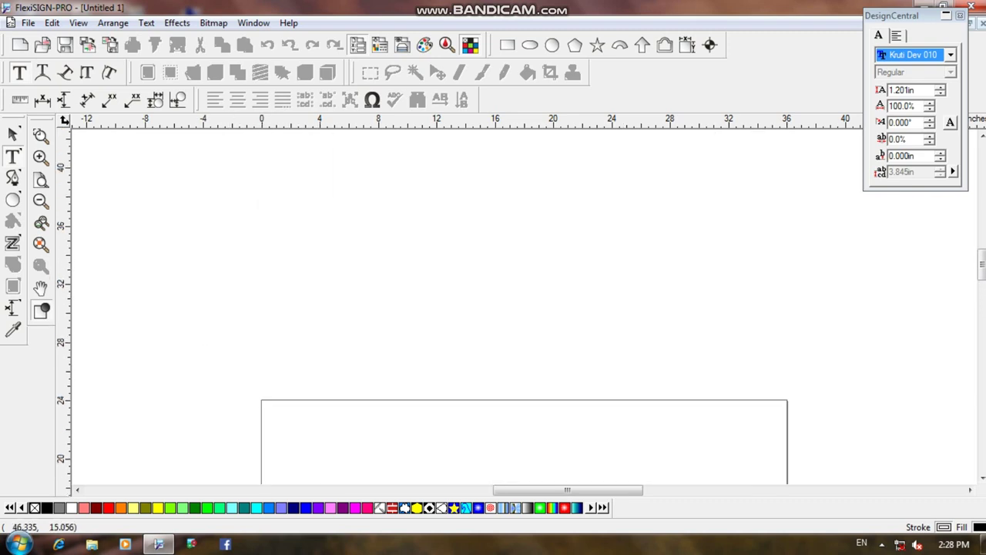
{"action": "scroll", "coordinate": [515, 312], "scroll_direction": "down", "scroll_amount": 1}
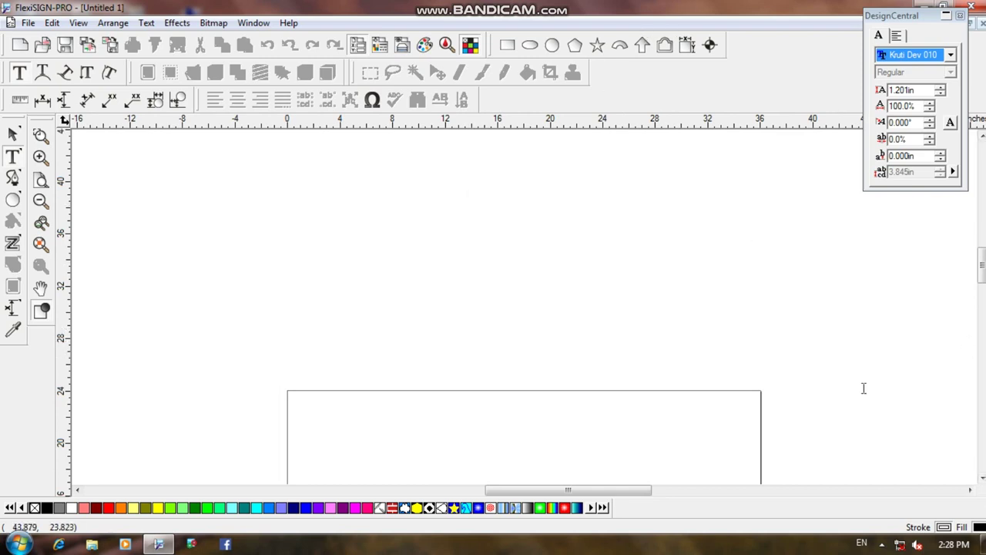
{"action": "type", "text": "puksa"}
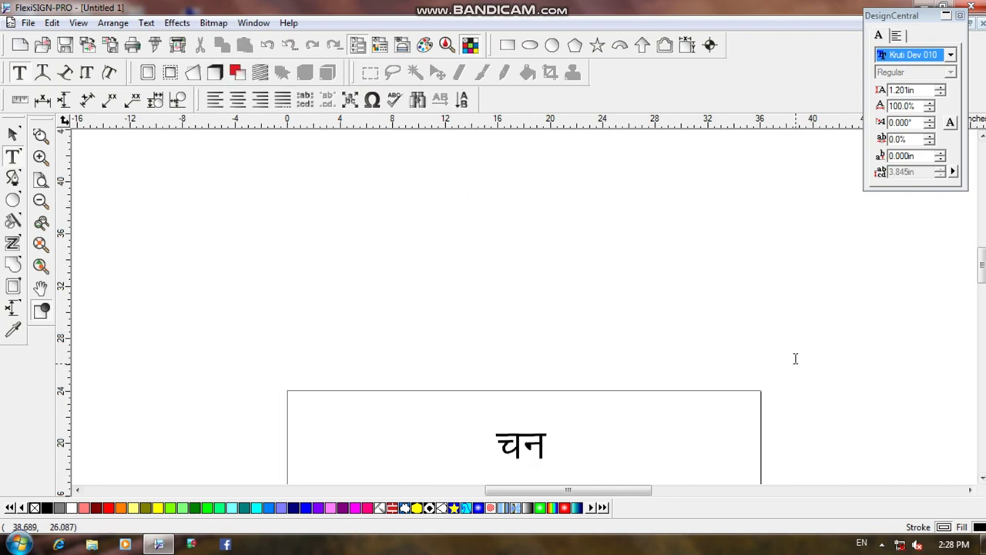
{"action": "type", "text": "r"}
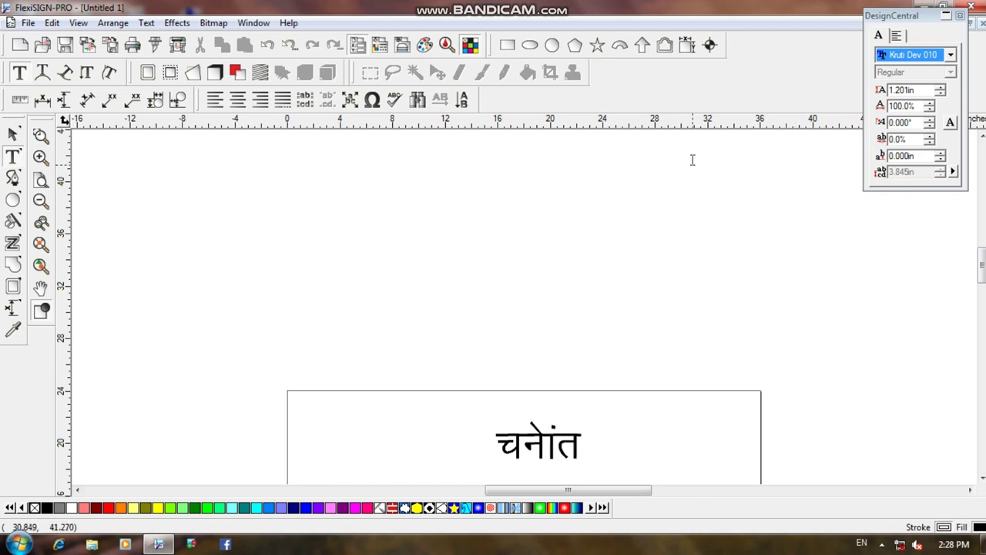
{"action": "key", "text": "BackSpace"}
{"action": "key", "text": "BackSpace"}
{"action": "key", "text": "BackSpace"}
{"action": "key", "text": "BackSpace"}
{"action": "key", "text": "BackSpace"}
{"action": "key", "text": "BackSpace"}
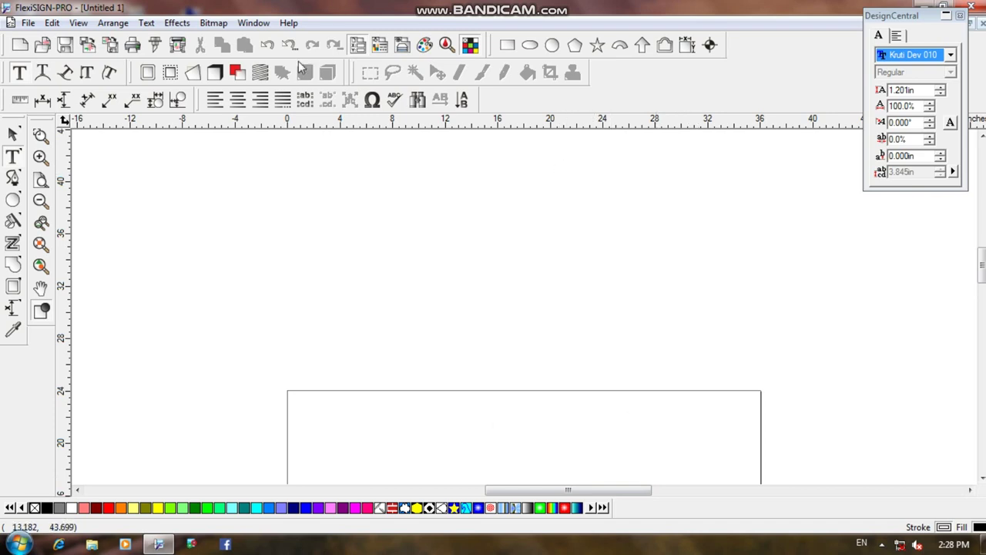
Step: Set the text font to Arial Black and enter the person's first name in lowercase
{"action": "left_click", "coordinate": [147, 23]}
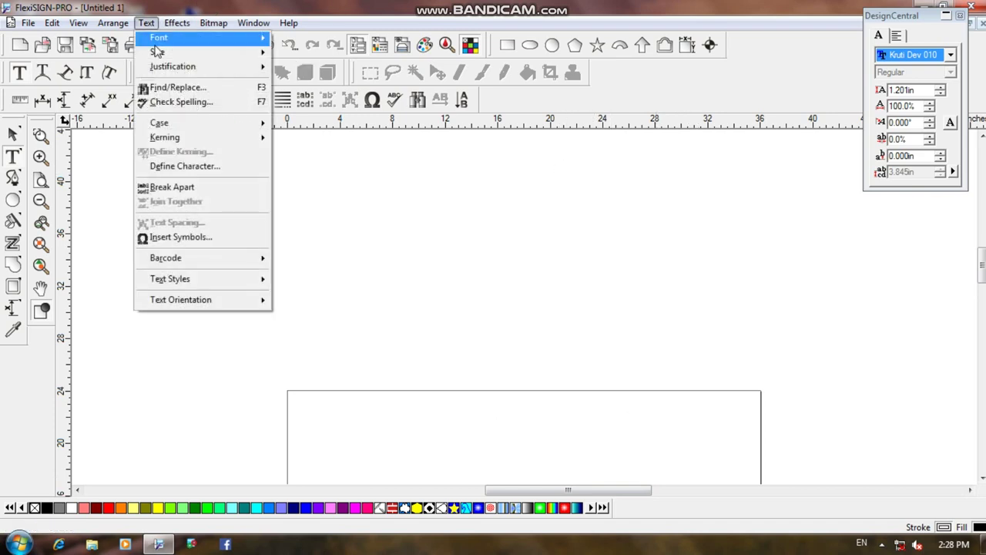
{"action": "mouse_move", "coordinate": [164, 39]}
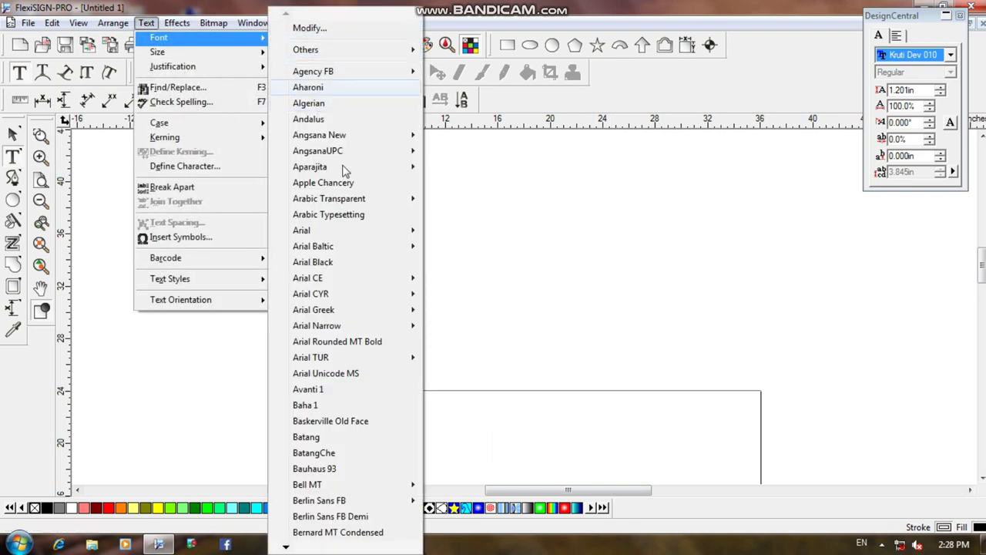
{"action": "left_click", "coordinate": [346, 263]}
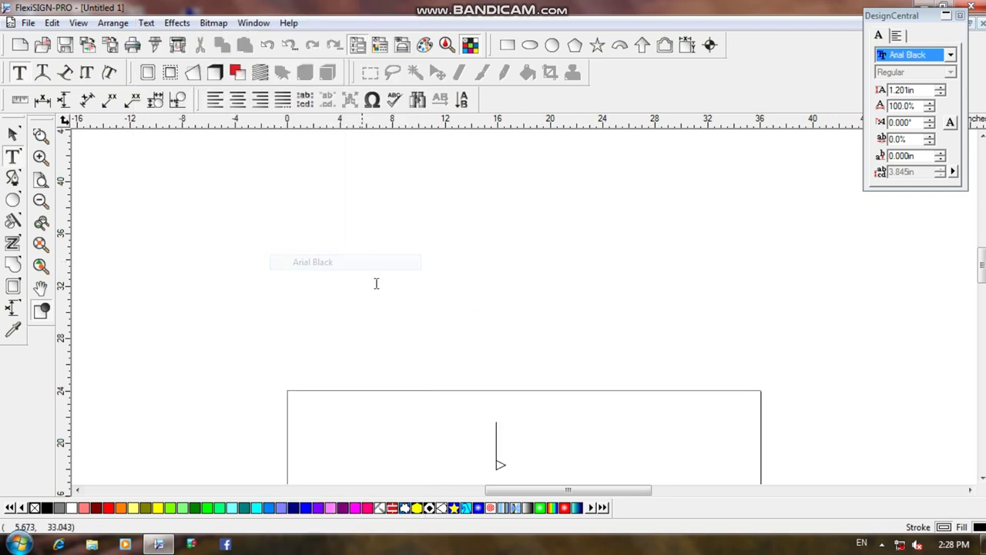
{"action": "type", "text": "pu"}
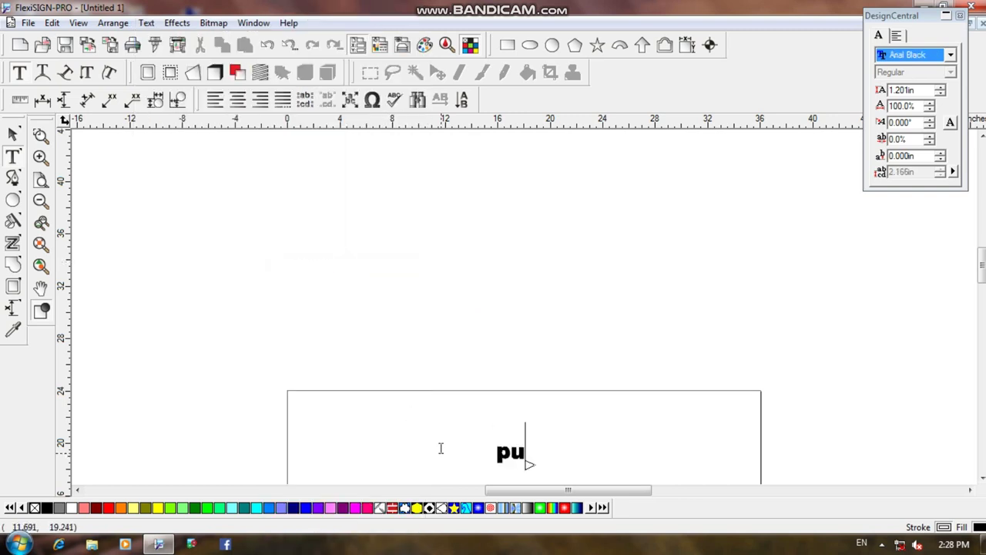
{"action": "type", "text": "skar"}
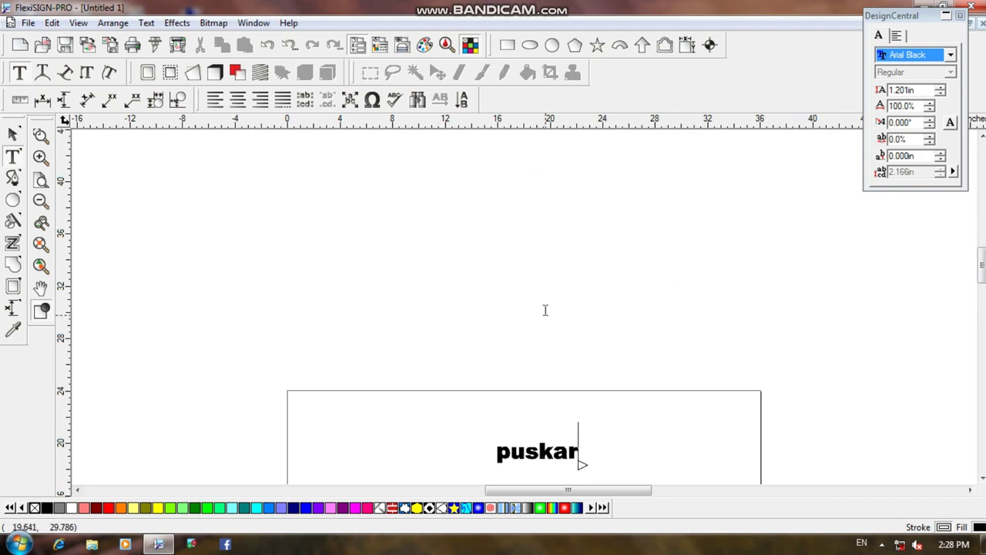
Step: Enlarge the name text proportionally to about 29.5 by 7.3 in and move it inside the upper half of the page
{"action": "scroll", "coordinate": [545, 310], "scroll_direction": "down", "scroll_amount": 3}
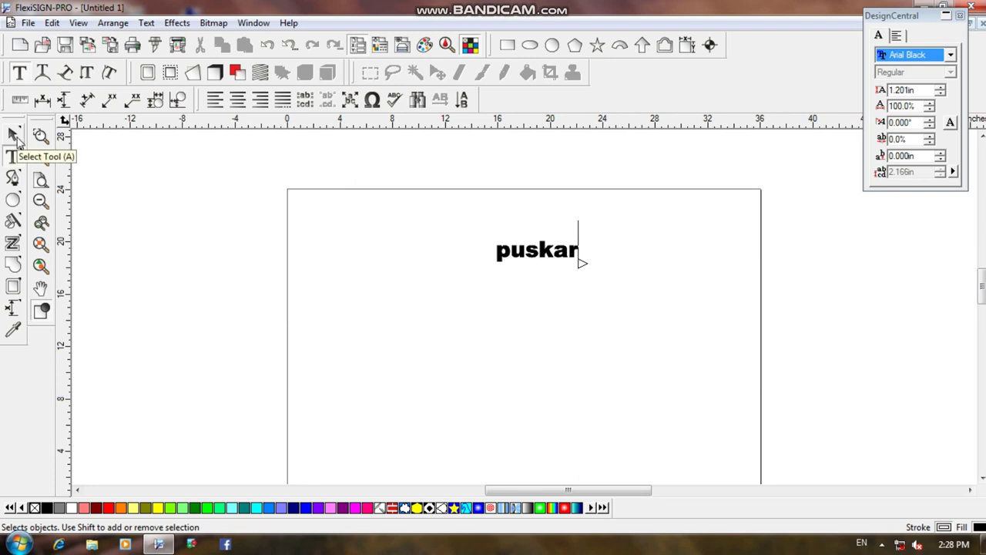
{"action": "double_click", "coordinate": [14, 136]}
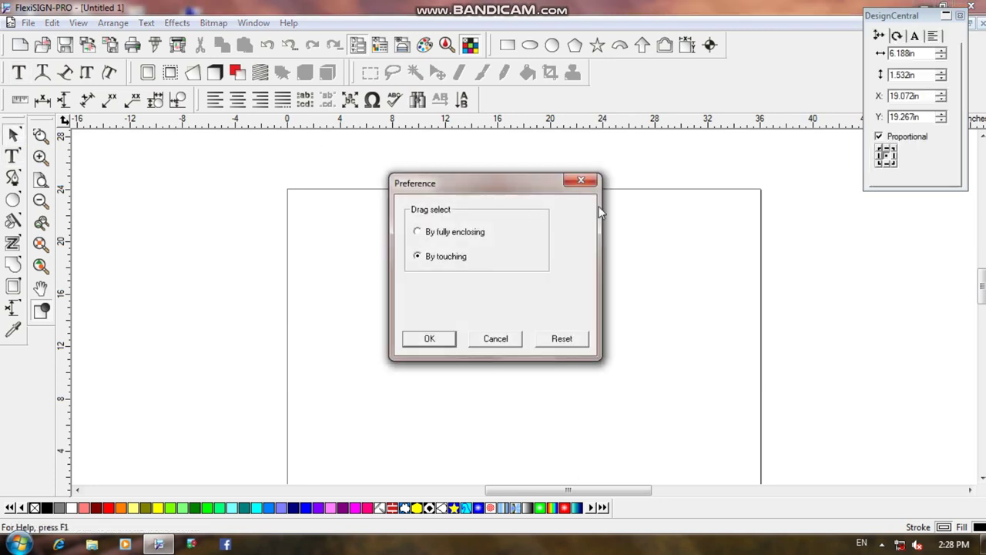
{"action": "left_click", "coordinate": [436, 341]}
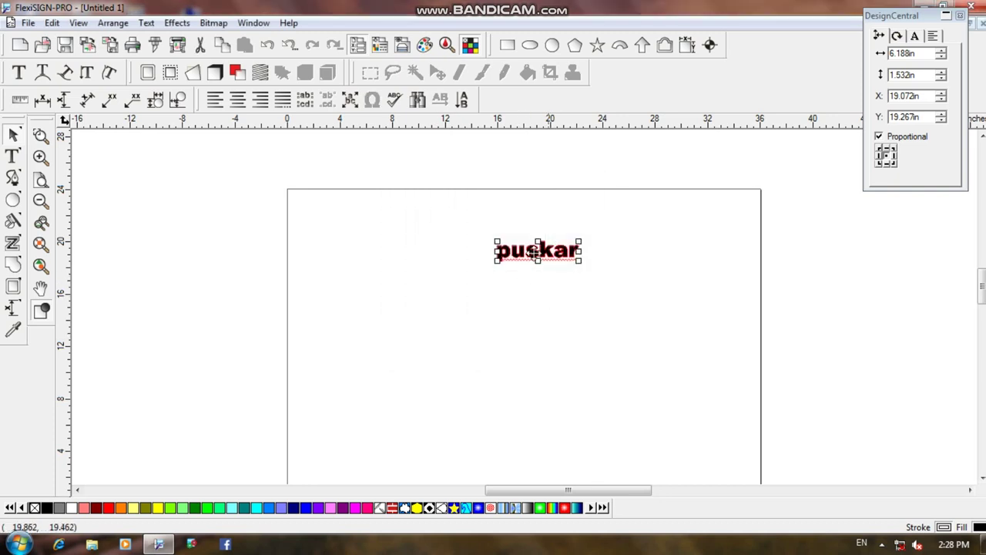
{"action": "left_click_drag", "start_coordinate": [491, 263], "coordinate": [396, 340]}
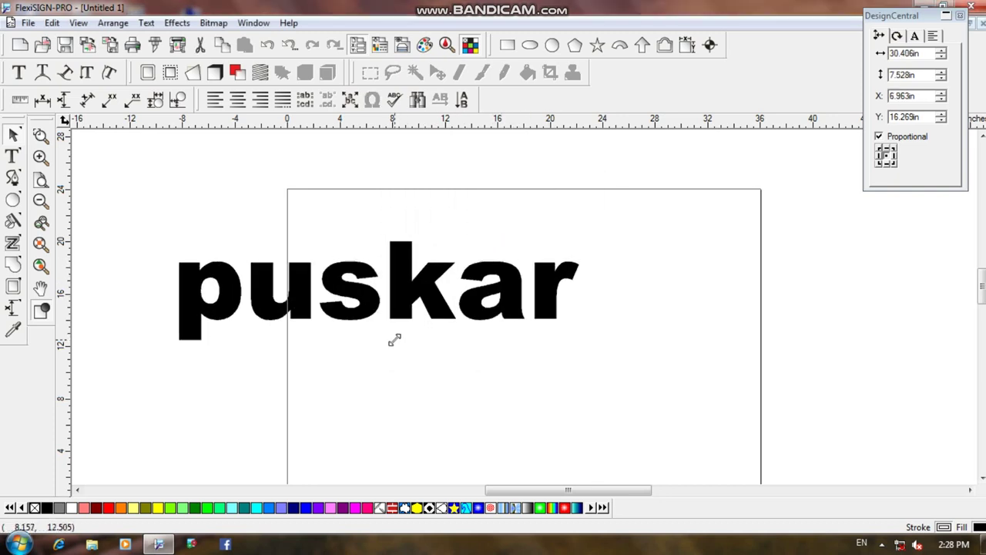
{"action": "left_click_drag", "start_coordinate": [442, 290], "coordinate": [526, 291]}
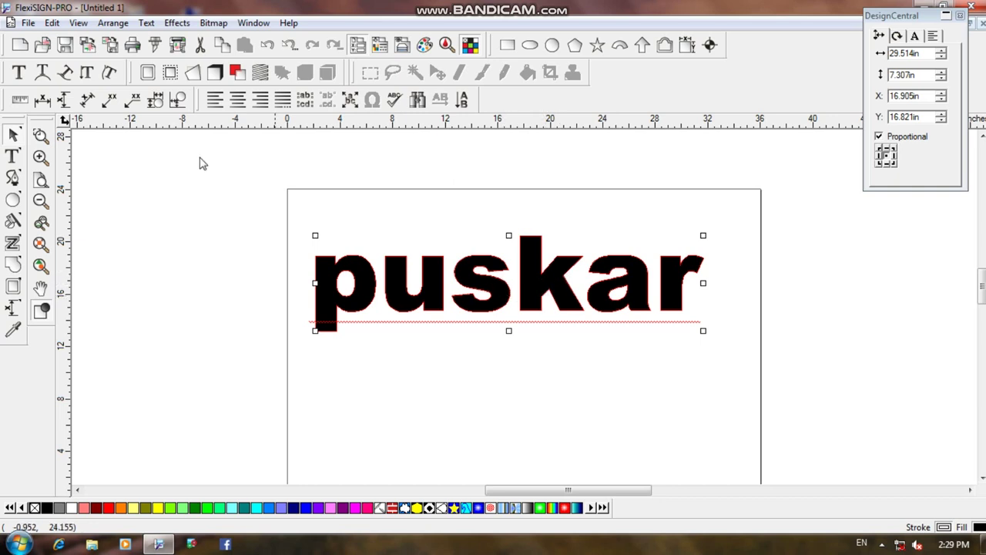
Step: Examine the name's cutting layout and settings in the Cut/Plot dialog, closing it without sending the job
{"action": "left_click", "coordinate": [156, 46]}
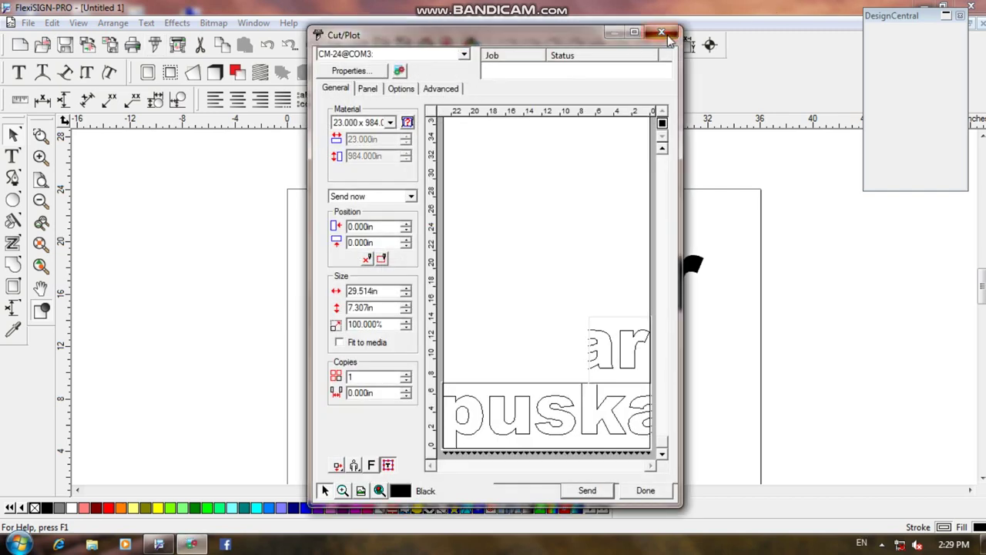
{"action": "left_click", "coordinate": [661, 31]}
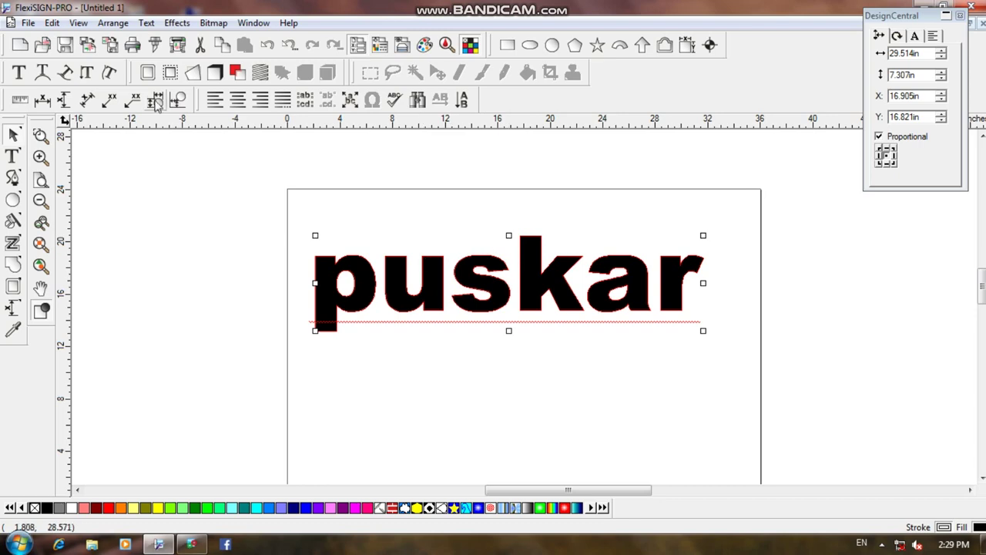
{"action": "left_click", "coordinate": [155, 44]}
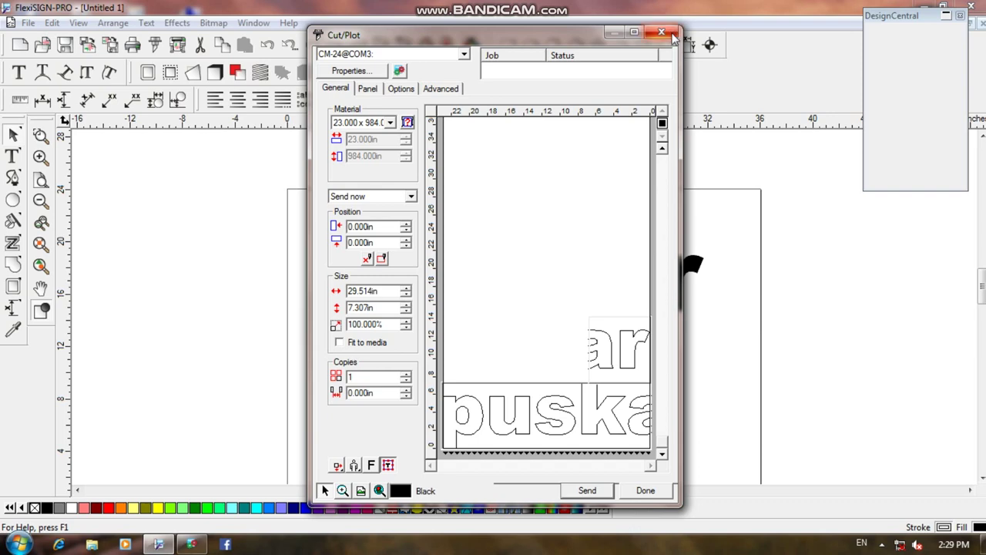
{"action": "left_click", "coordinate": [662, 33]}
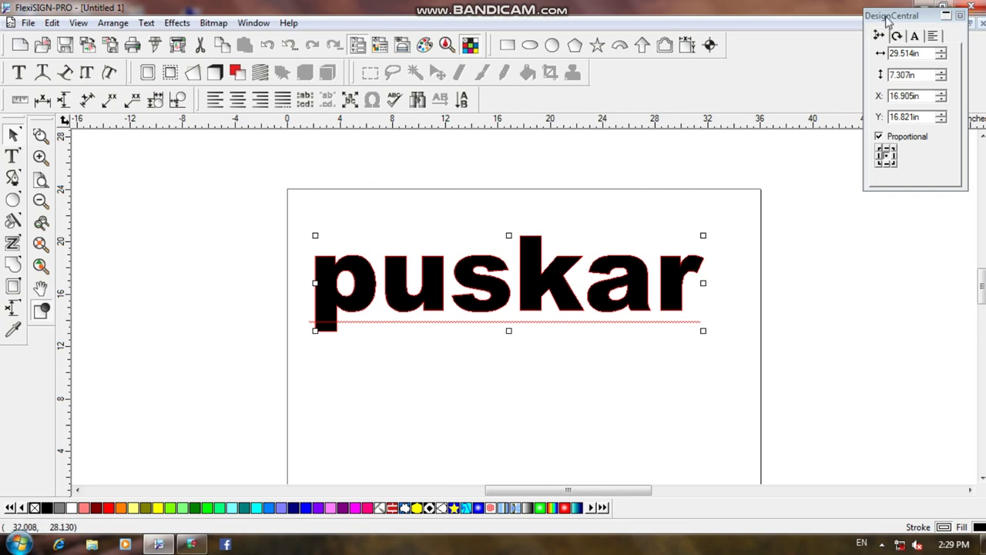
Step: Exit FlexiSIGN-PRO without saving the untitled drawing and switch to Bandicam
{"action": "left_click", "coordinate": [972, 7]}
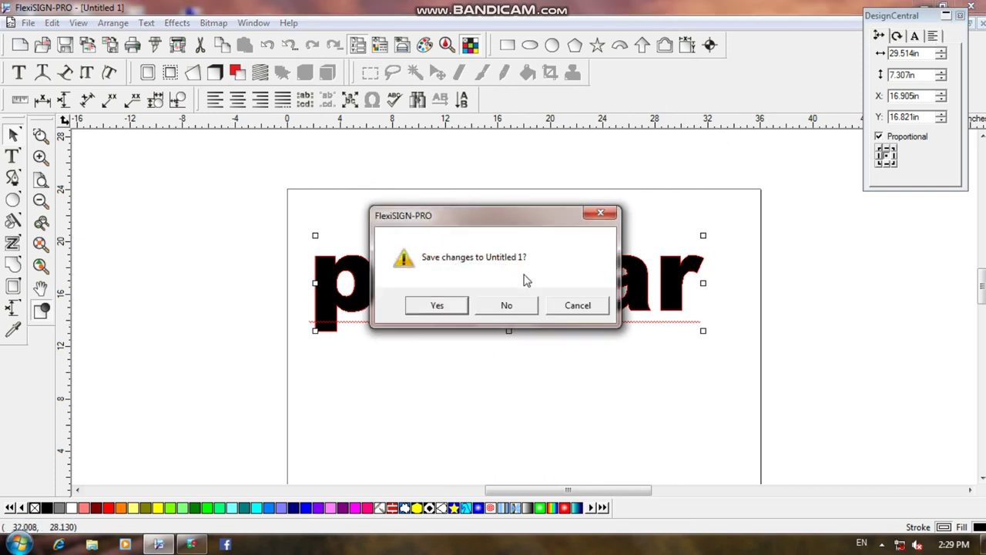
{"action": "left_click", "coordinate": [501, 307]}
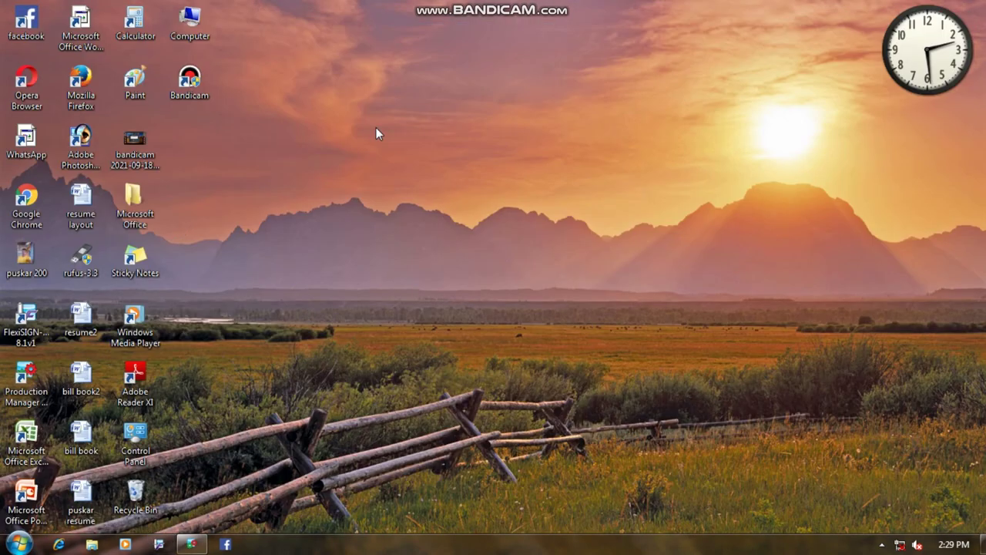
{"action": "left_click", "coordinate": [202, 86]}
{"action": "double_click", "coordinate": [202, 86]}
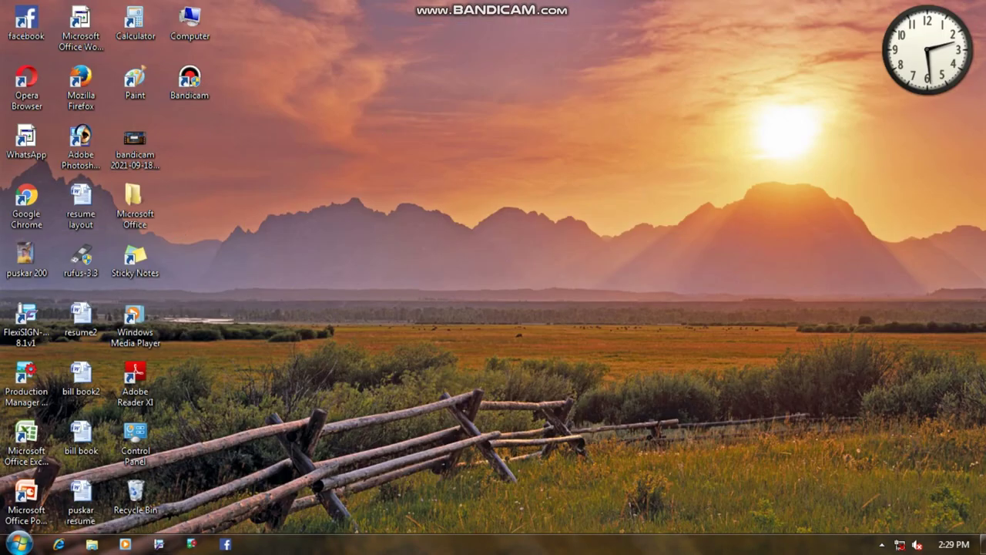